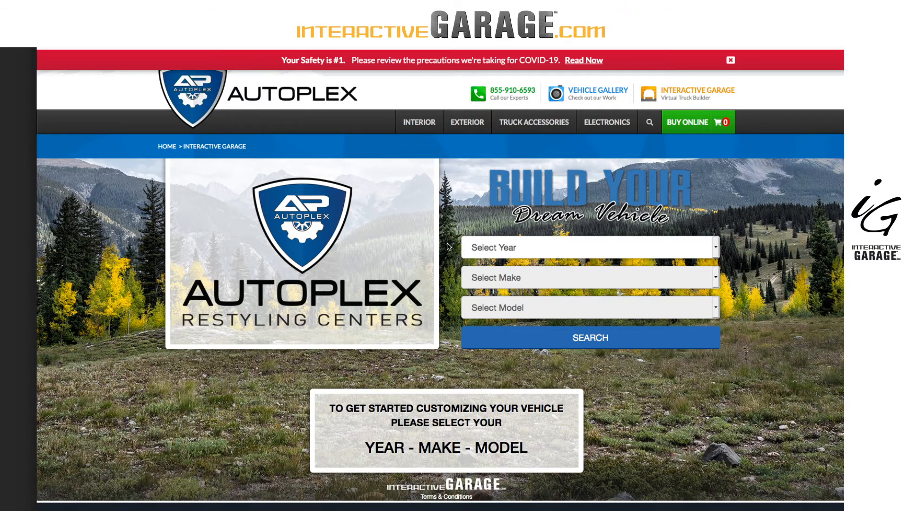
scroll(448, 246, "down", 3)
scroll(448, 246, "up", 3)
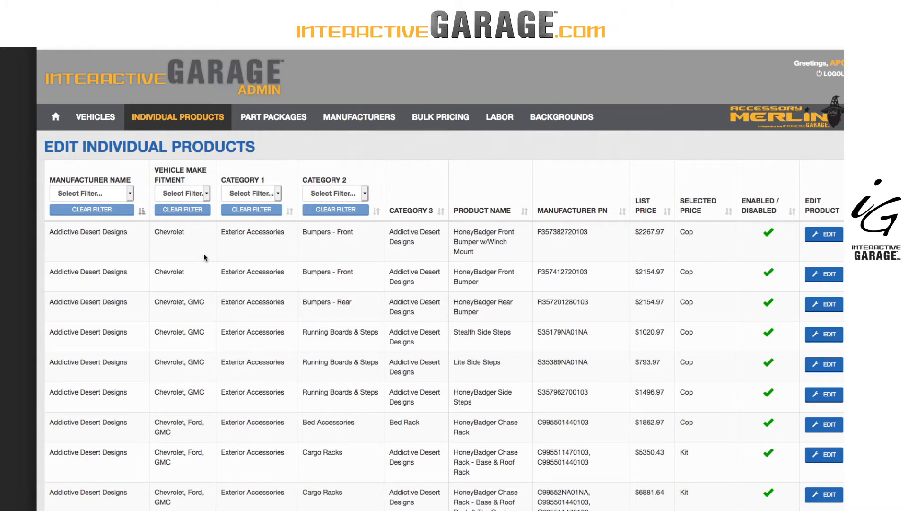
Open the HoneyBadger Chase Rack - Base & Roof Rack kit for editing and switch both kit products to custom pricing
scroll(212, 369, "down", 3)
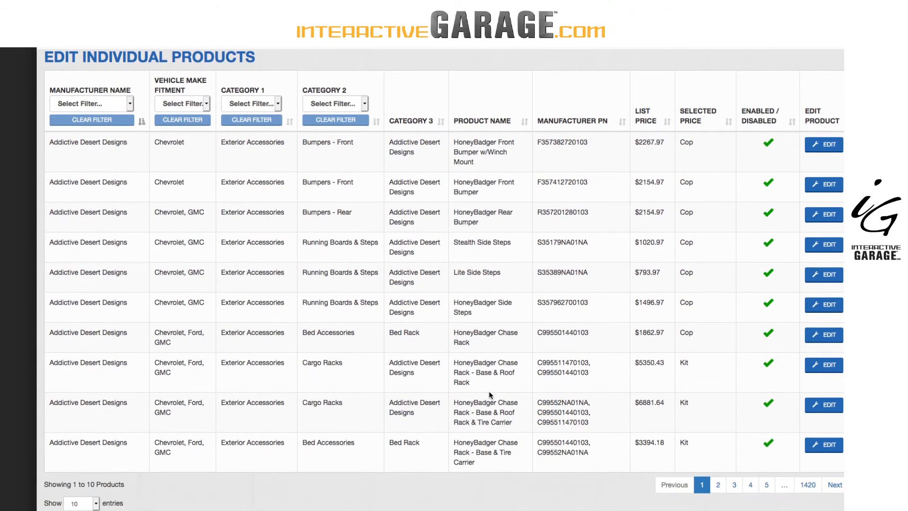
left_click(826, 365)
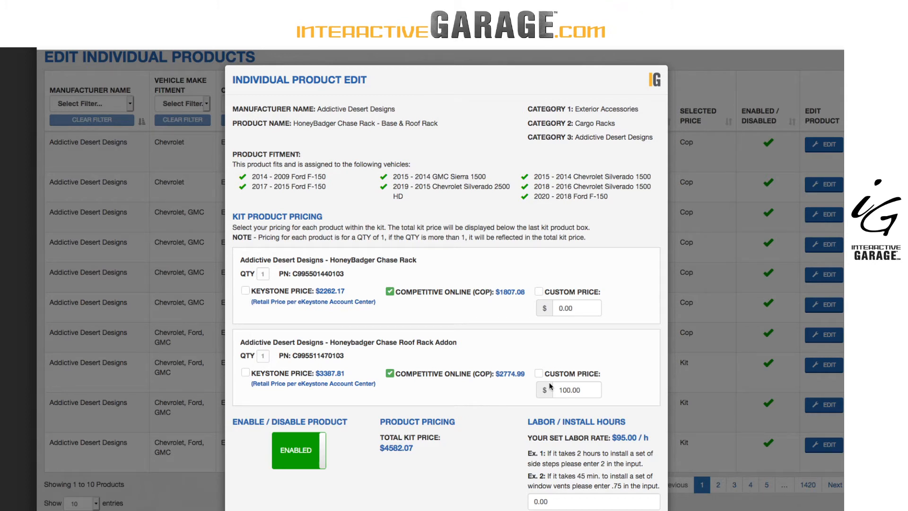
left_click(539, 374)
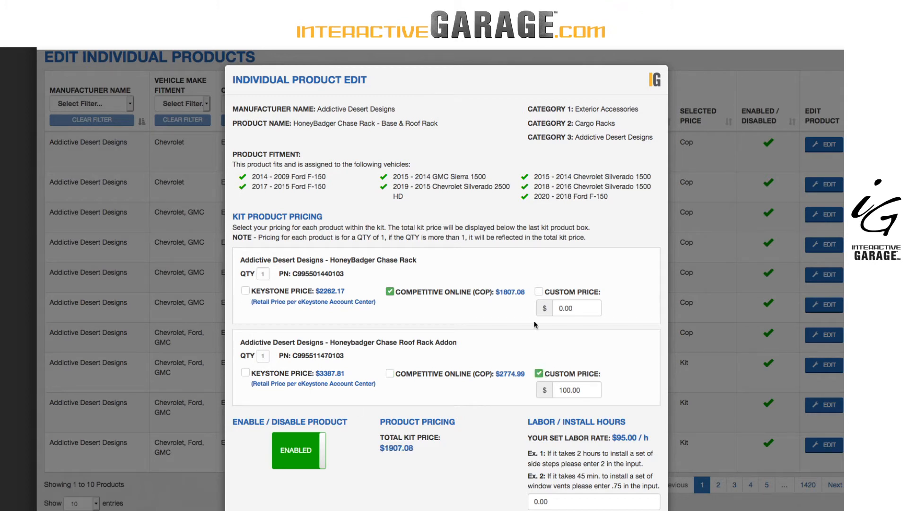
left_click(538, 291)
Set the custom price to 2017.99 for the HoneyBadger Chase Rack and 3000.00 for the Chase Roof Rack Addon
left_click(546, 310)
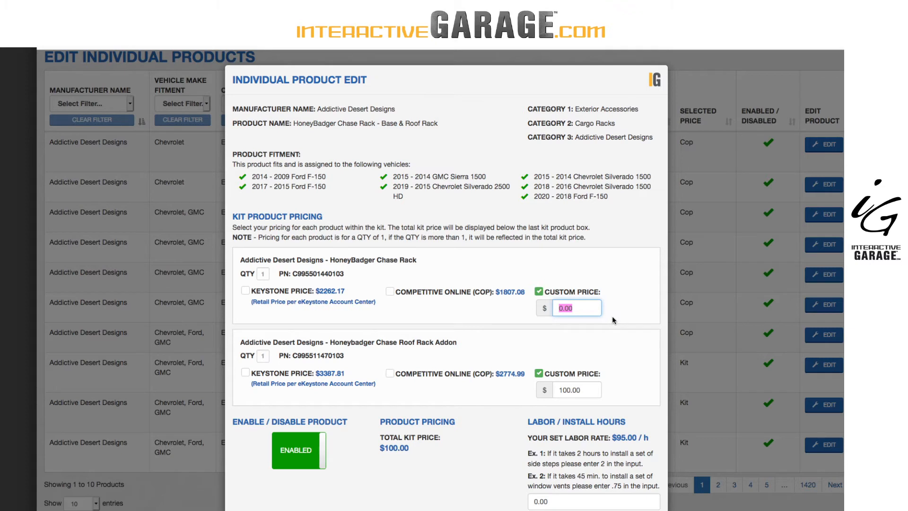
type("2017.99")
double_click(582, 389)
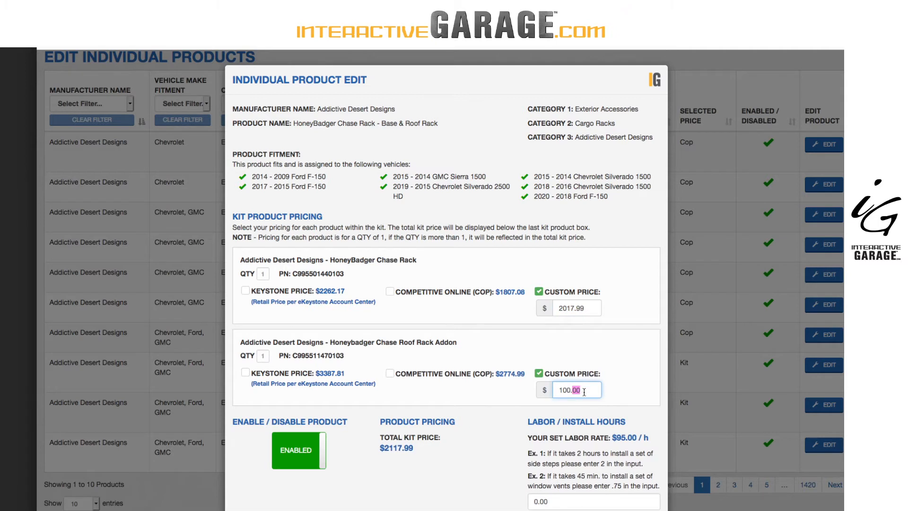
left_click_drag(584, 392, 541, 395)
type("300")
Set the kit's labor / install hours to 2.2 and save the product changes
scroll(569, 365, "down", 2)
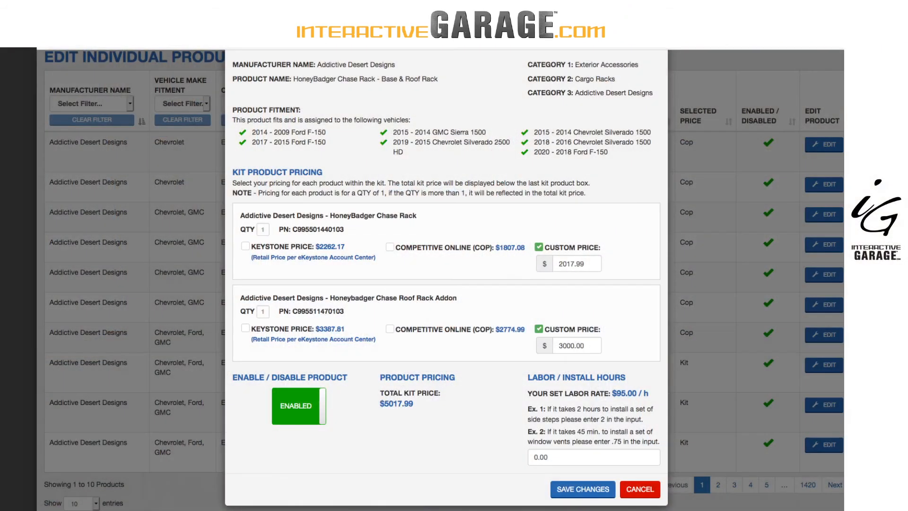
left_click(573, 459)
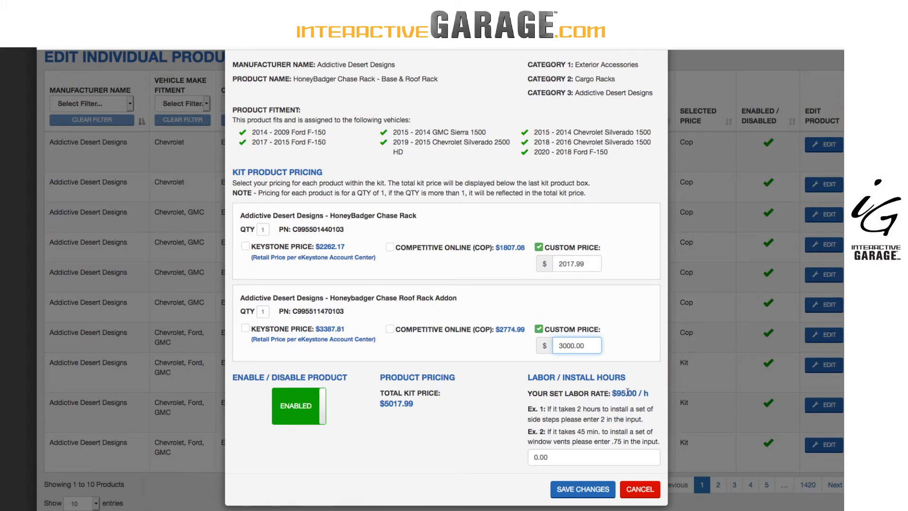
left_click_drag(576, 457, 531, 456)
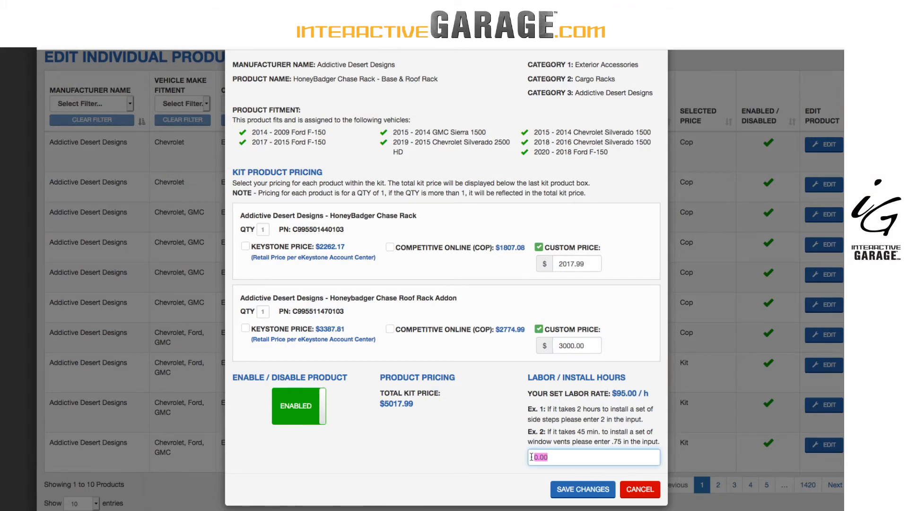
type("2.25")
left_click(580, 490)
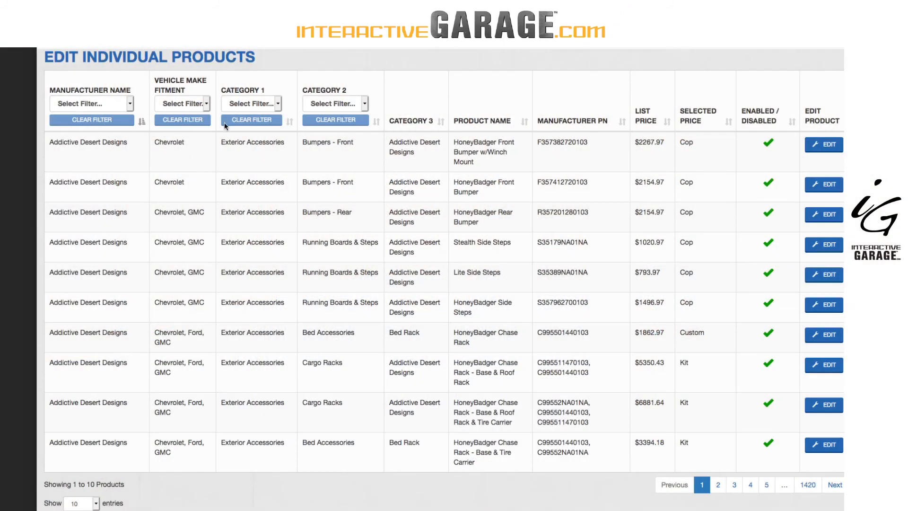
Leave the product list for the vehicles section and log back in to the admin with the saved username and password
scroll(225, 125, "up", 3)
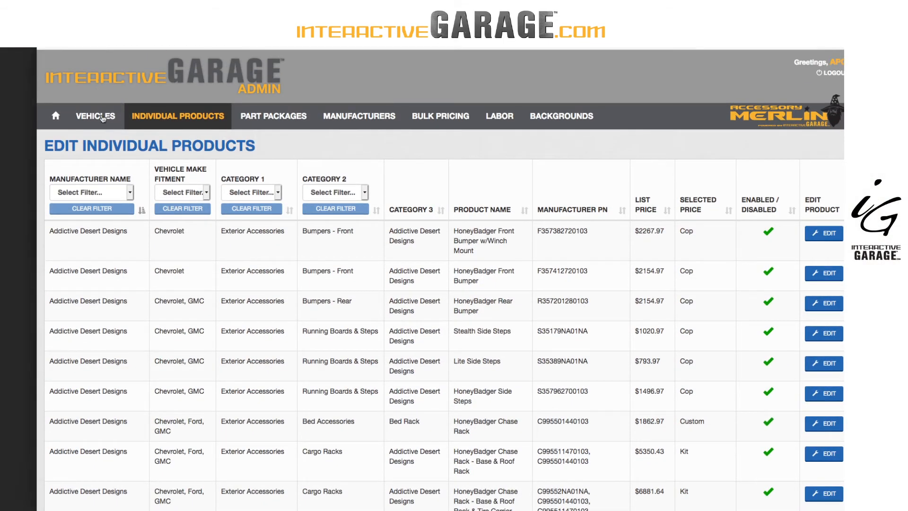
left_click(103, 117)
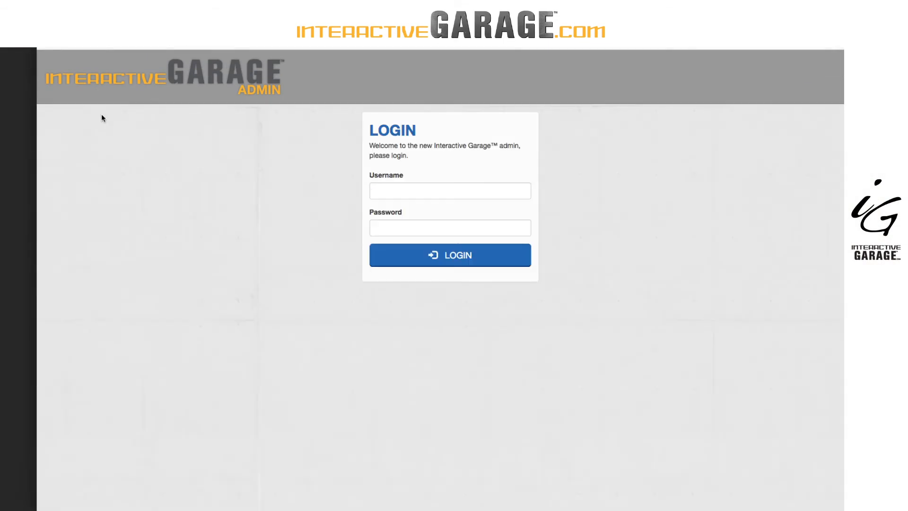
left_click(401, 195)
type("ap")
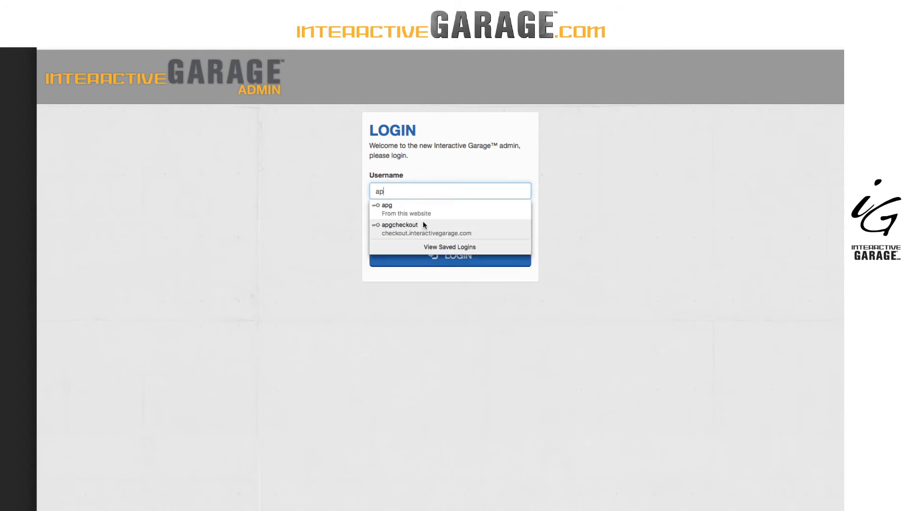
left_click(407, 208)
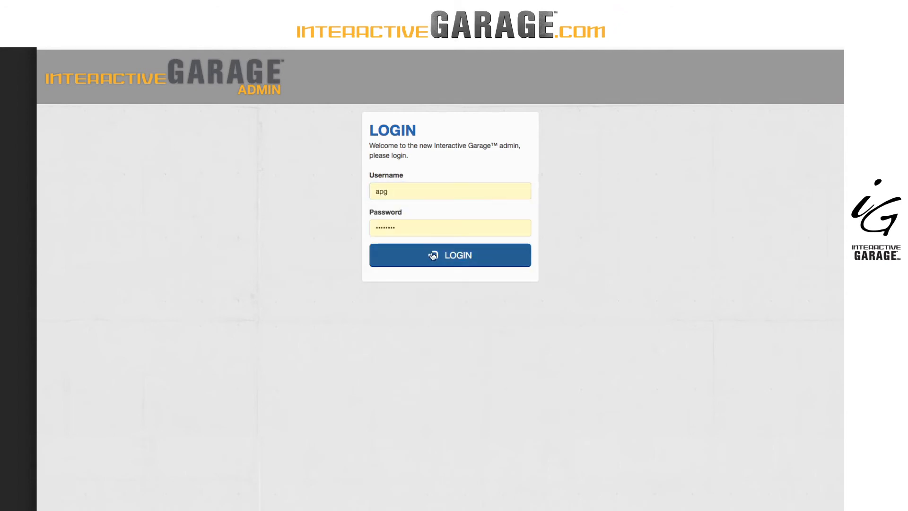
left_click(433, 256)
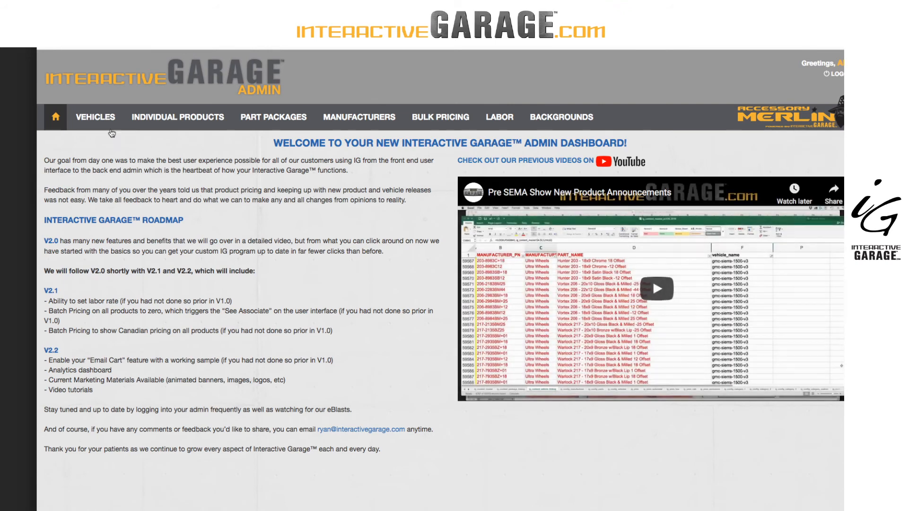
Filter the vehicle list by the make Chevrolet, disable the 2020 Silverado 2500 / 3500 HD SRW and save
left_click(101, 121)
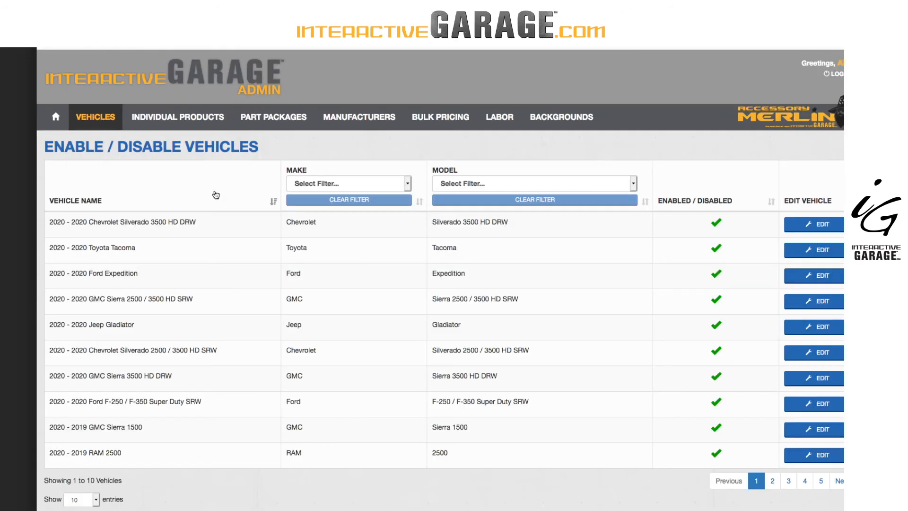
left_click(340, 191)
left_click(339, 209)
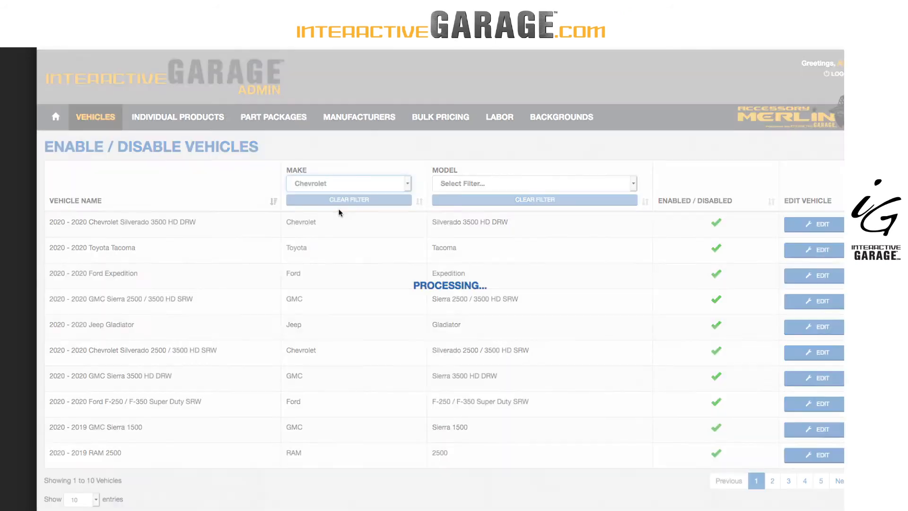
left_click(819, 229)
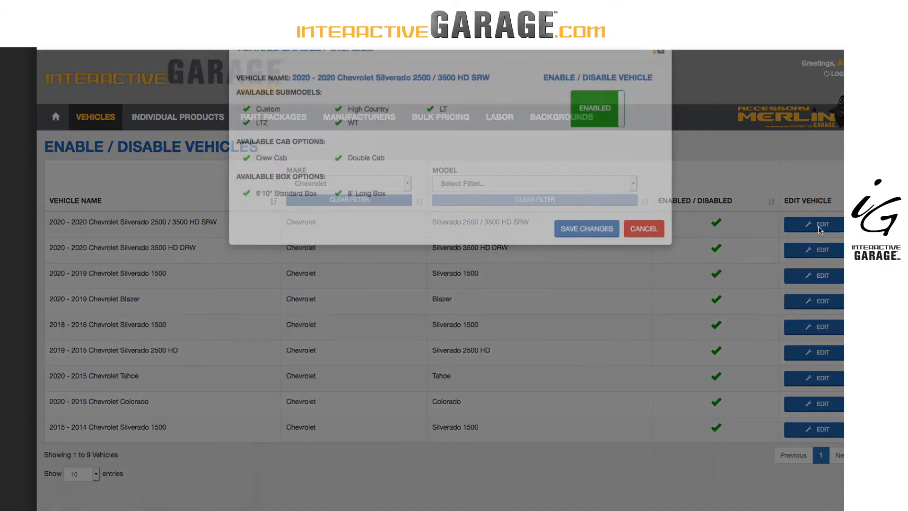
left_click(598, 140)
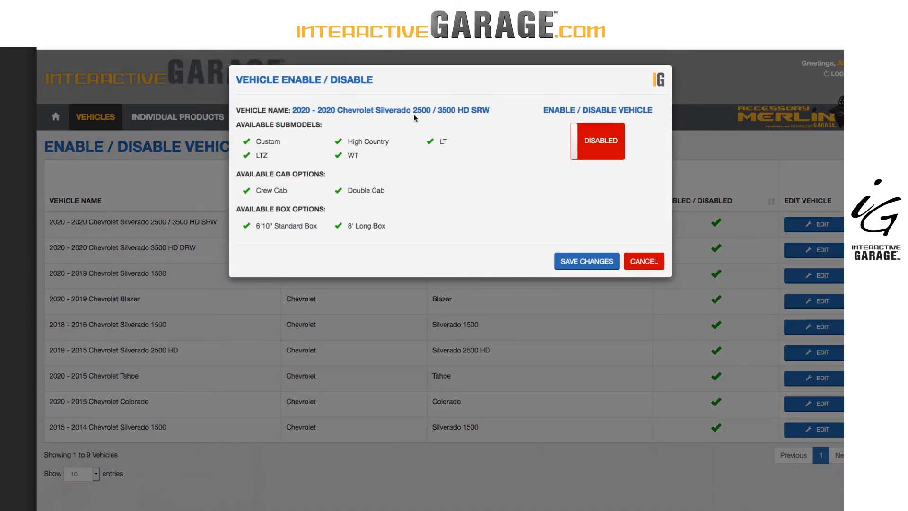
left_click(597, 265)
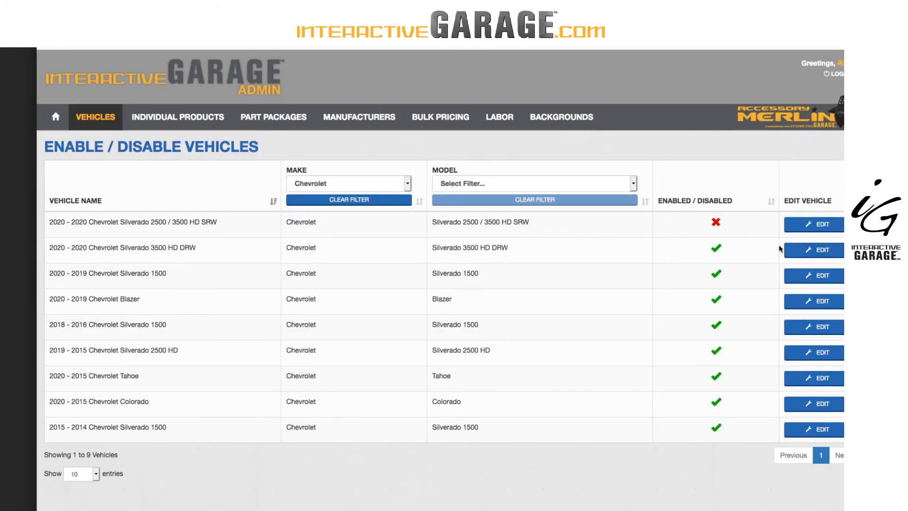
Disable the 2020 Chevrolet Silverado 3500 HD DRW and save the change
left_click(813, 249)
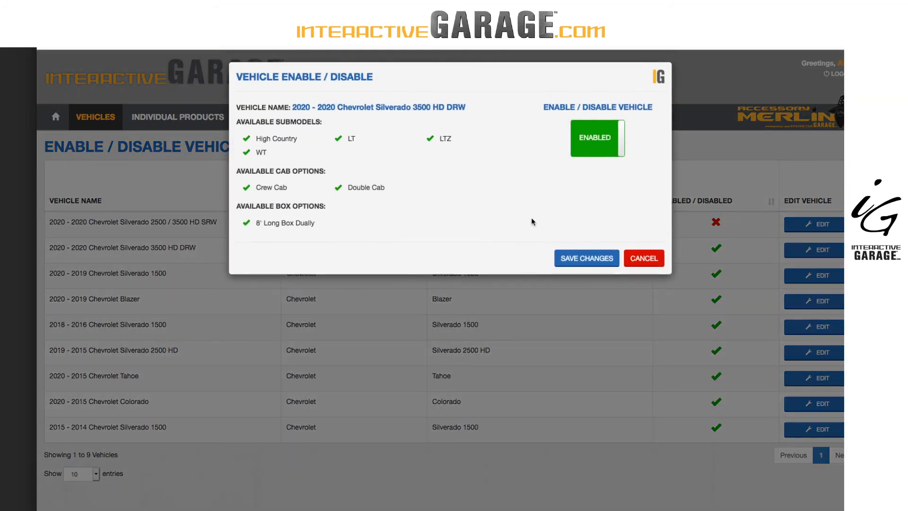
left_click(612, 134)
left_click(569, 266)
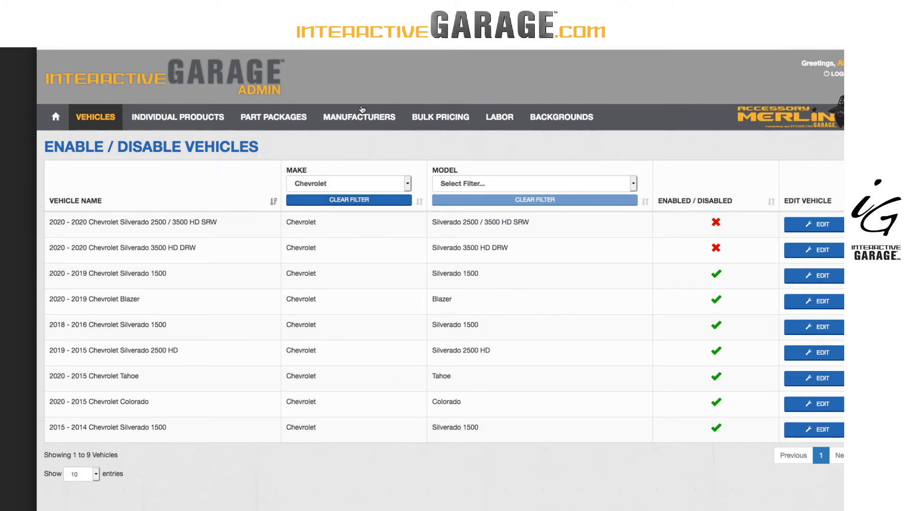
Open the bulk manufacturer settings and increase the number of manufacturers shown per page
left_click(359, 117)
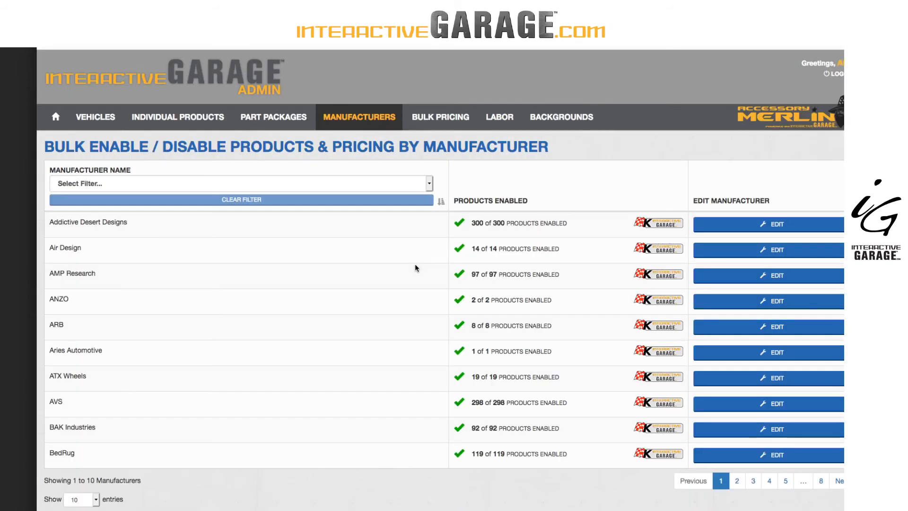
left_click(81, 499)
left_click(81, 494)
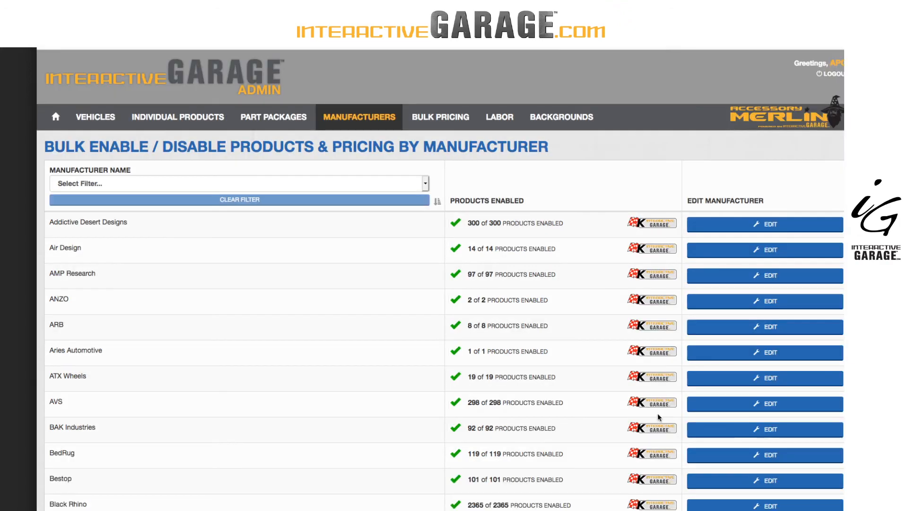
Edit the manufacturer Bestop to disable all of its products and save the change
scroll(312, 427, "down", 3)
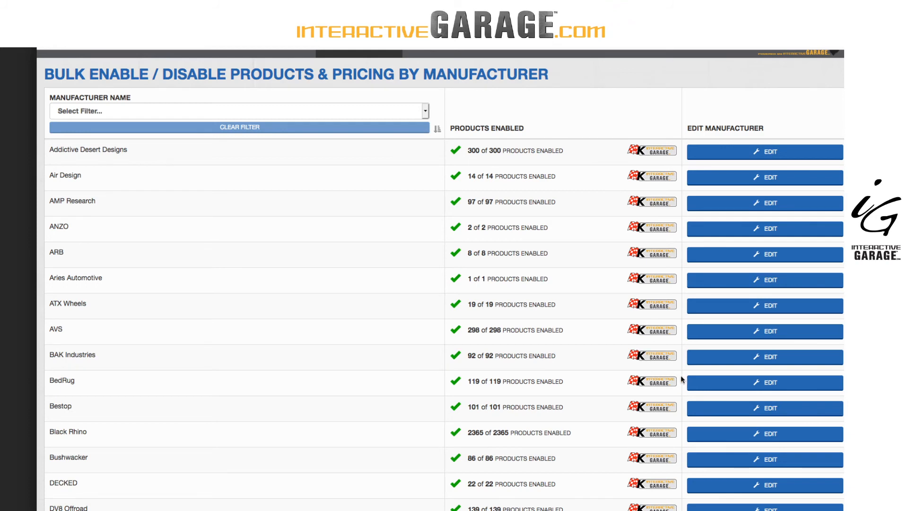
left_click(720, 407)
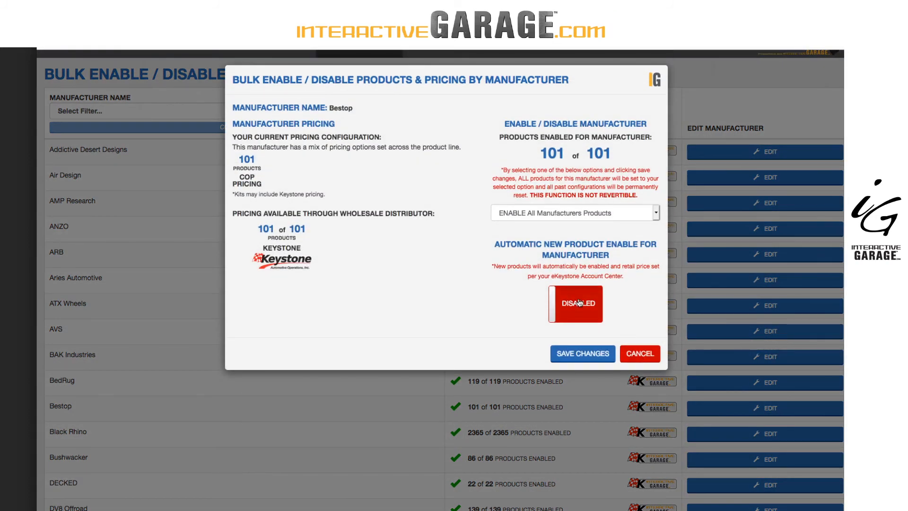
left_click(577, 214)
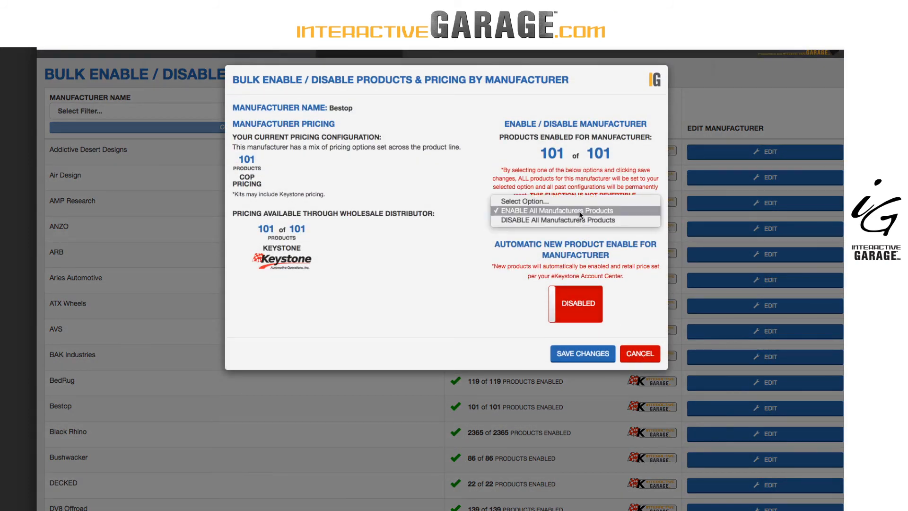
left_click(577, 221)
left_click(584, 354)
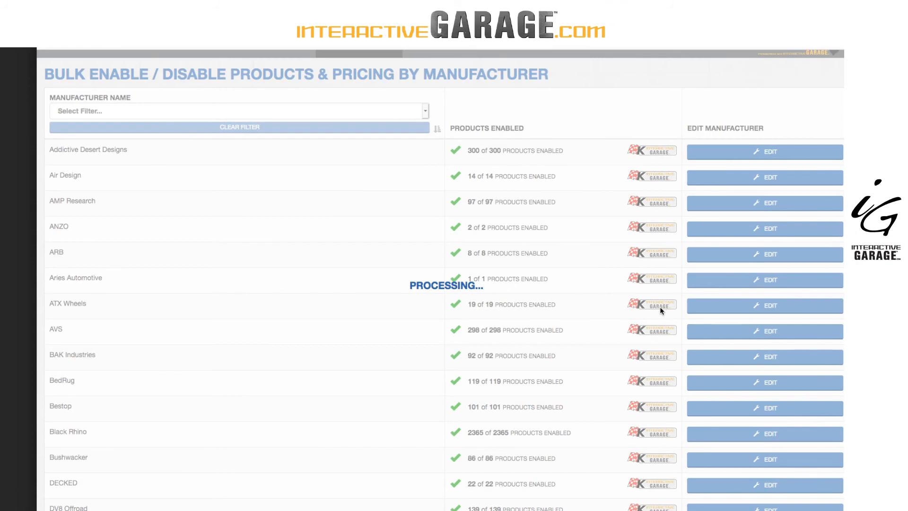
View the background switcher options and the available default background images
scroll(617, 209, "up", 3)
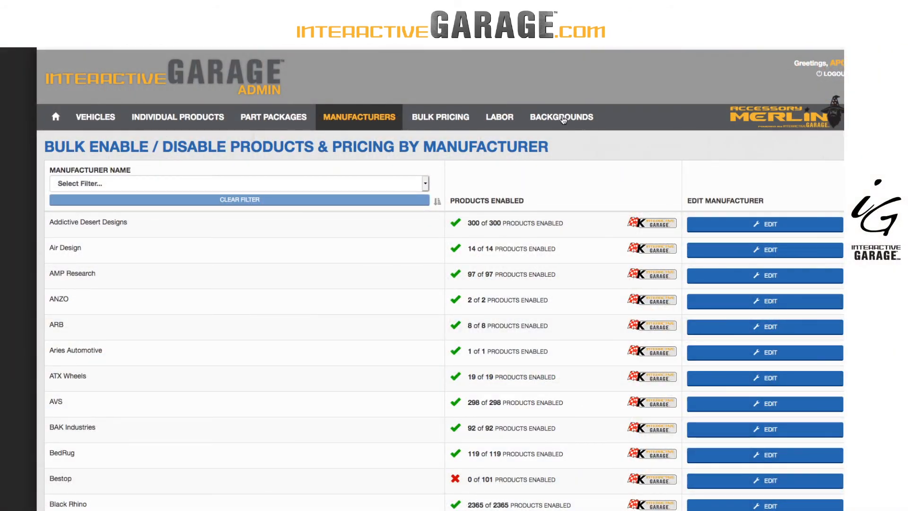
left_click(563, 120)
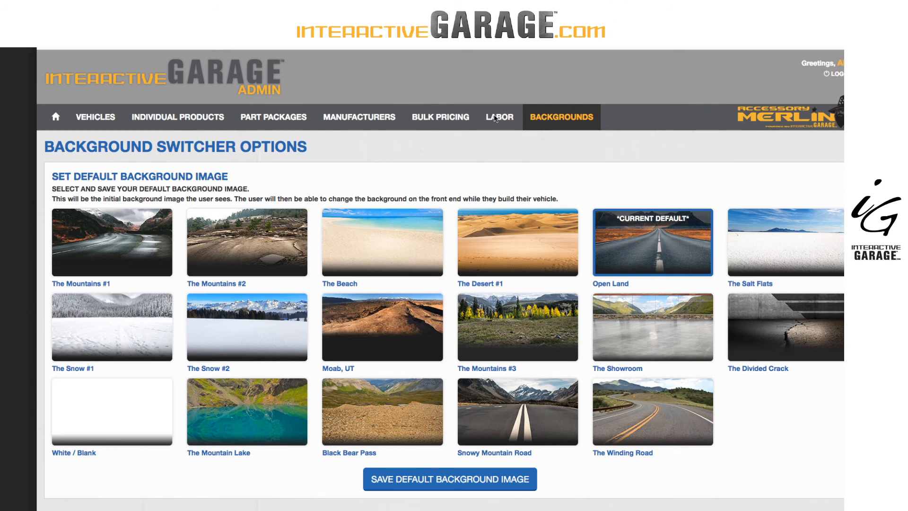
Set the labor rate per hour to 100 in the labor options and save the settings
left_click(495, 119)
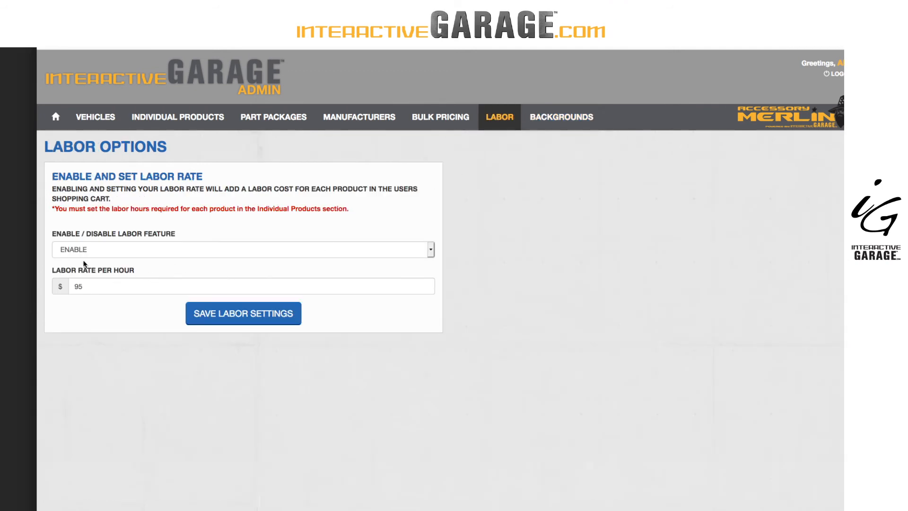
left_click_drag(89, 286, 60, 286)
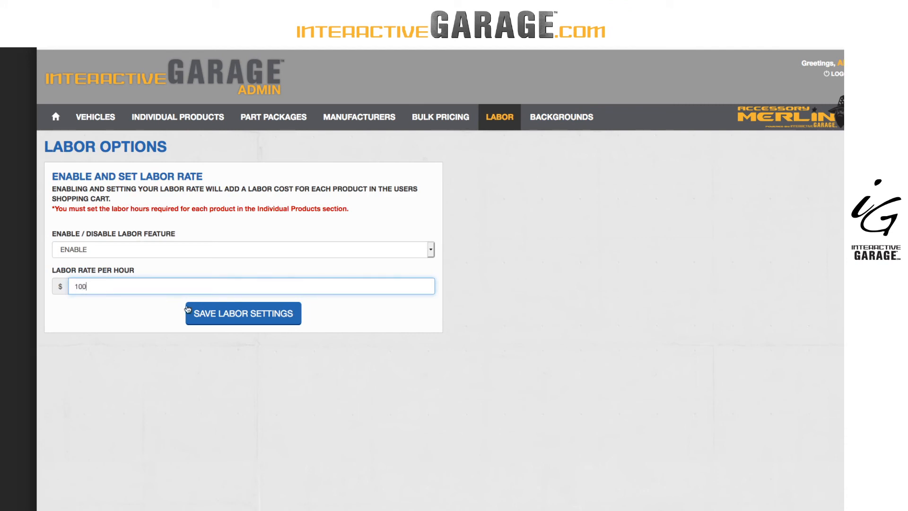
left_click(188, 309)
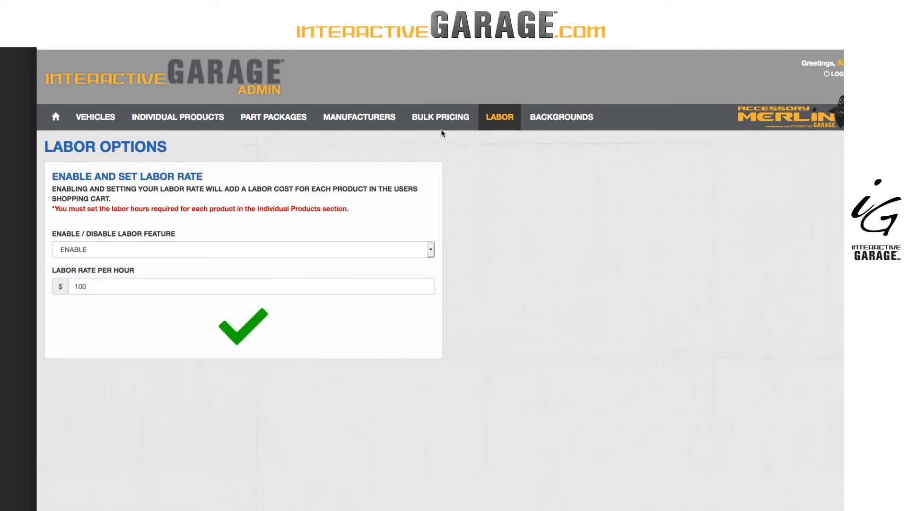